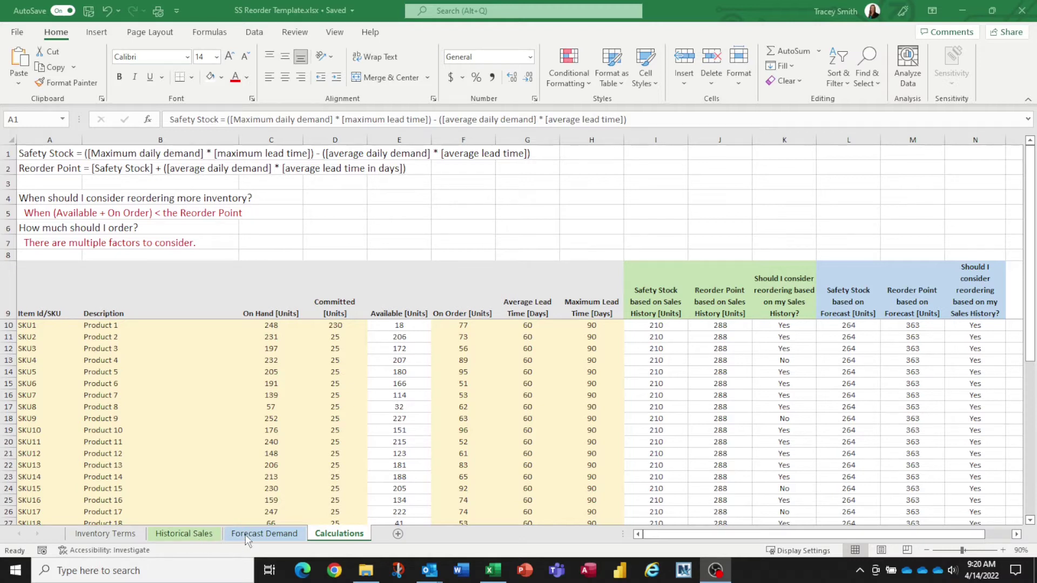
# - Trace where SKU1's value in B8 comes from, checking Calculations, then return to Historical Sales
pyautogui.click(189, 534)
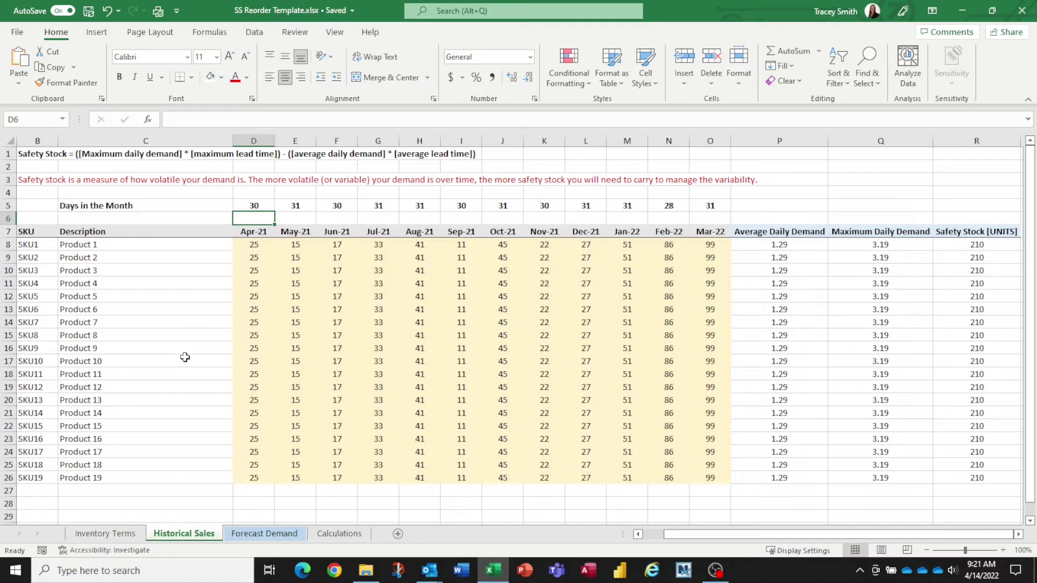
pyautogui.click(40, 249)
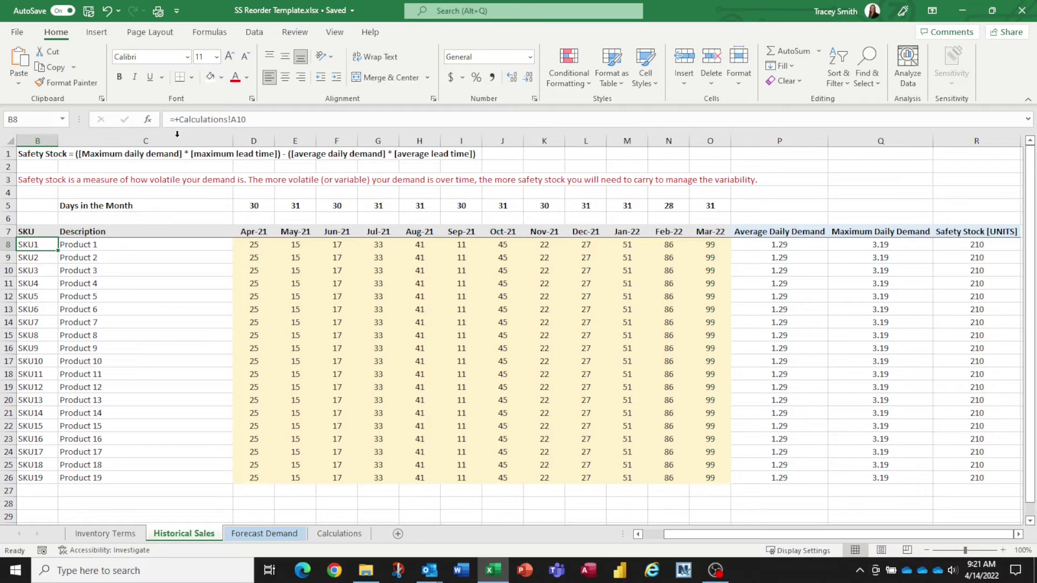
pyautogui.click(340, 532)
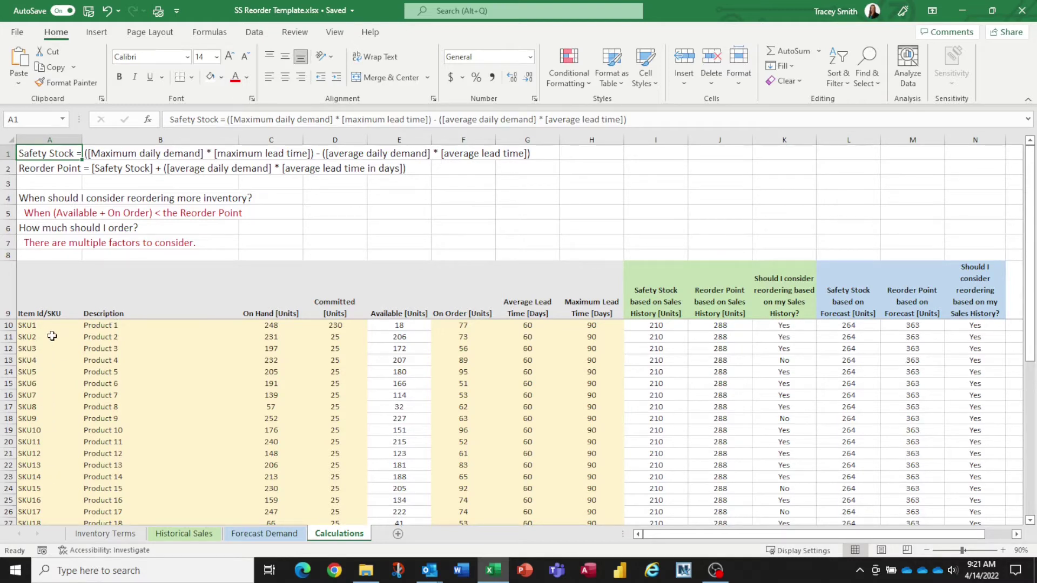
pyautogui.click(189, 537)
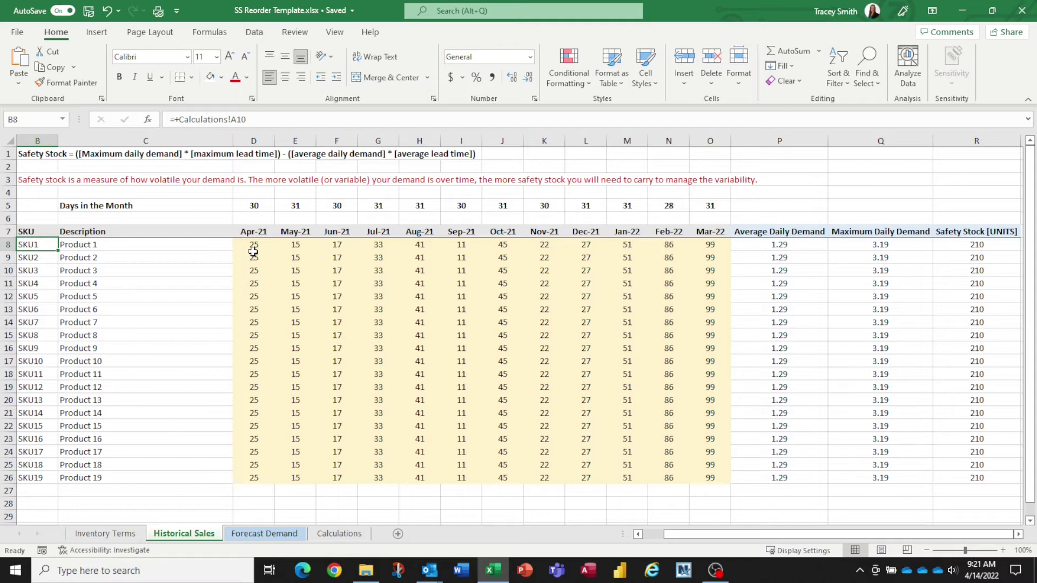
pyautogui.click(254, 232)
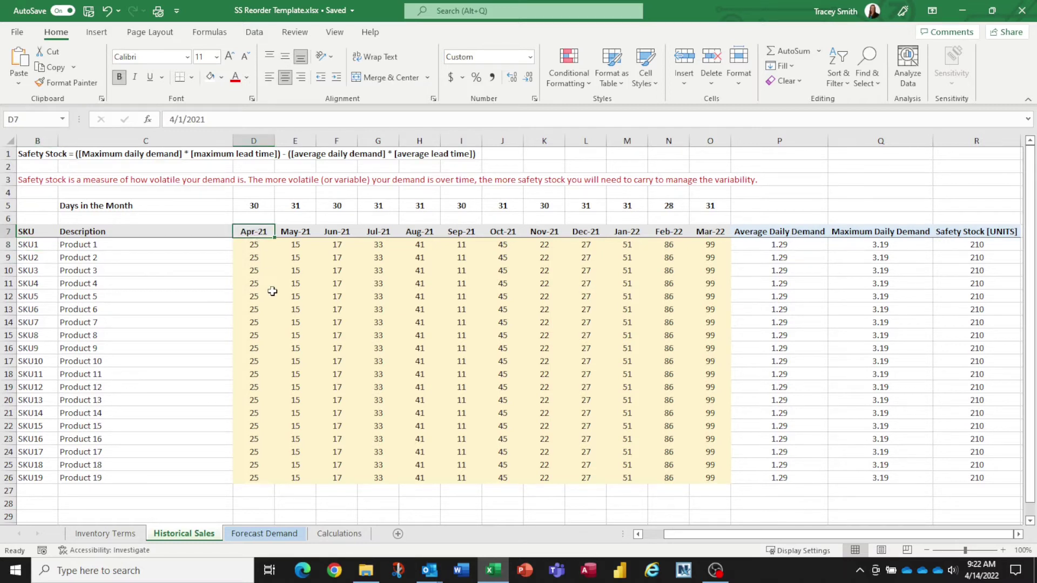
pyautogui.press('Right')
pyautogui.press('Right')
pyautogui.press('Right')
pyautogui.press('Right')
pyautogui.press('Right')
pyautogui.press('Right')
pyautogui.press('Right')
pyautogui.press('Right')
pyautogui.press('Right')
pyautogui.press('Right')
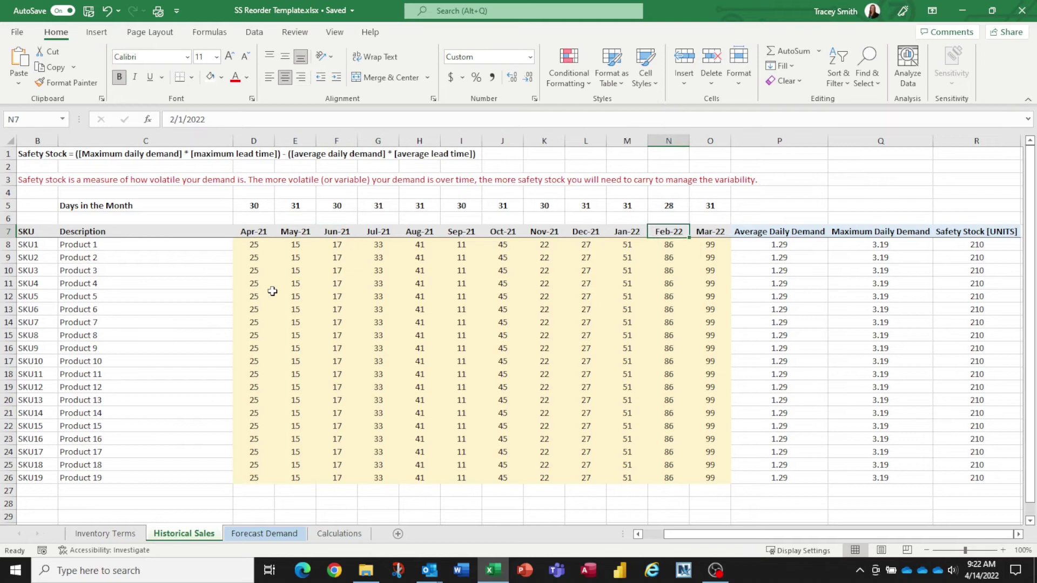
pyautogui.press('Right')
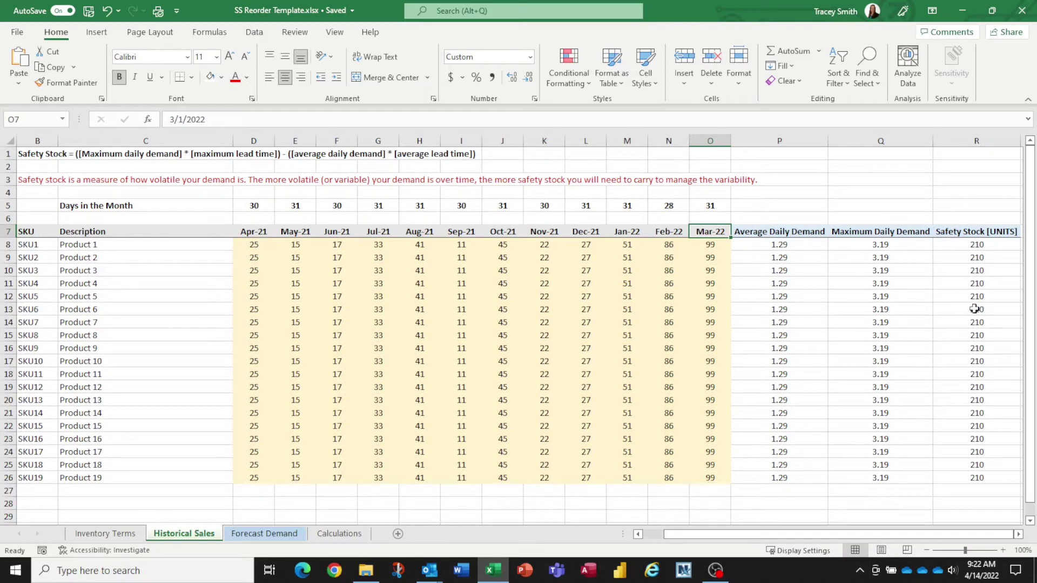
pyautogui.click(347, 534)
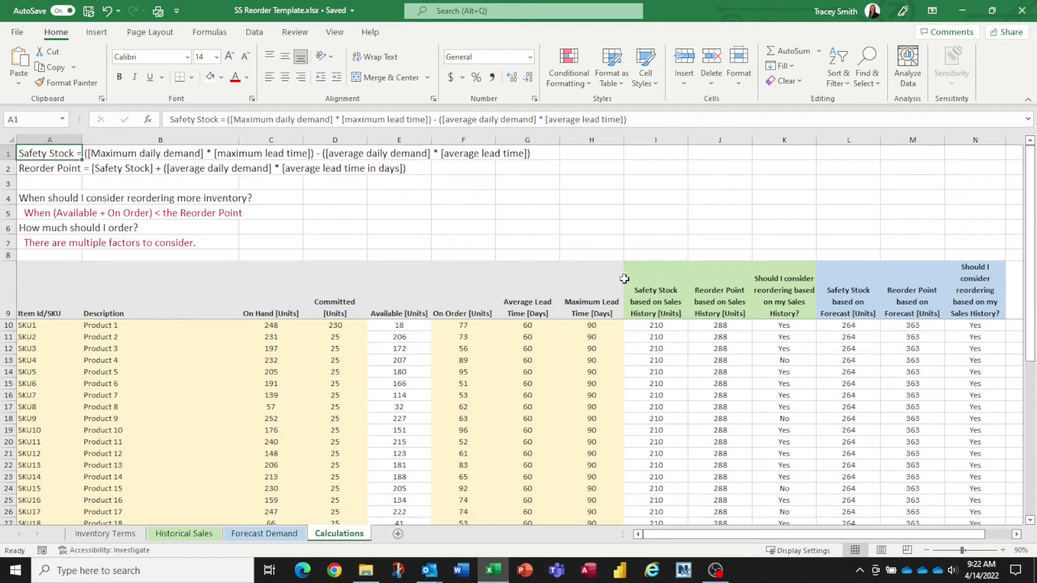
pyautogui.click(665, 326)
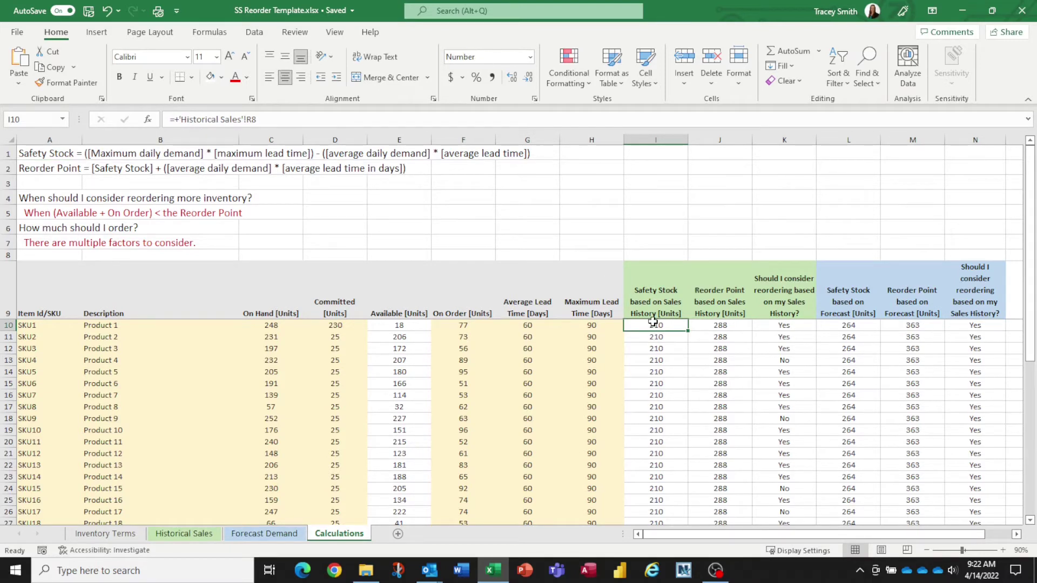
pyautogui.press('Down')
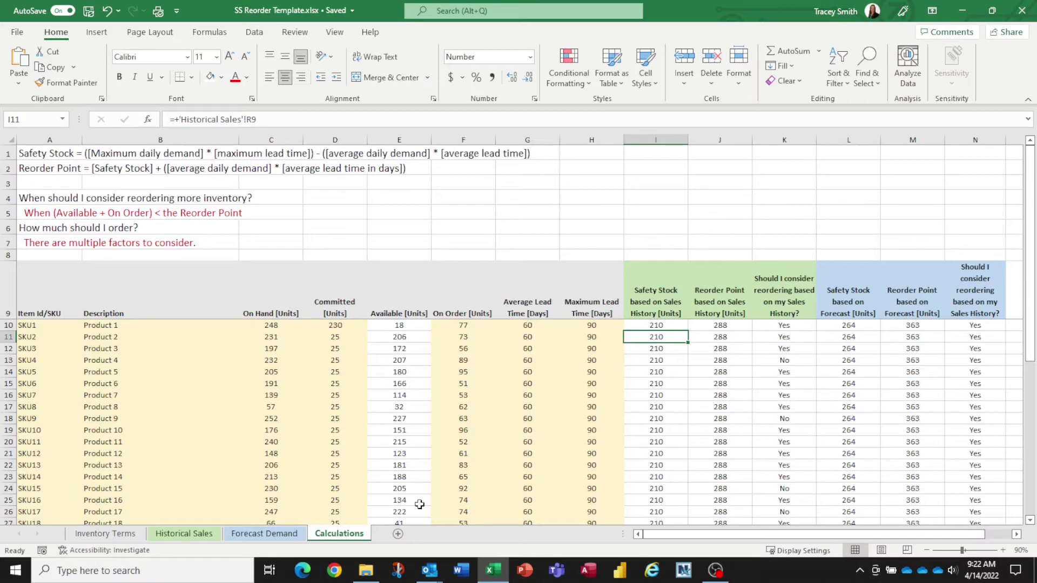
pyautogui.click(203, 533)
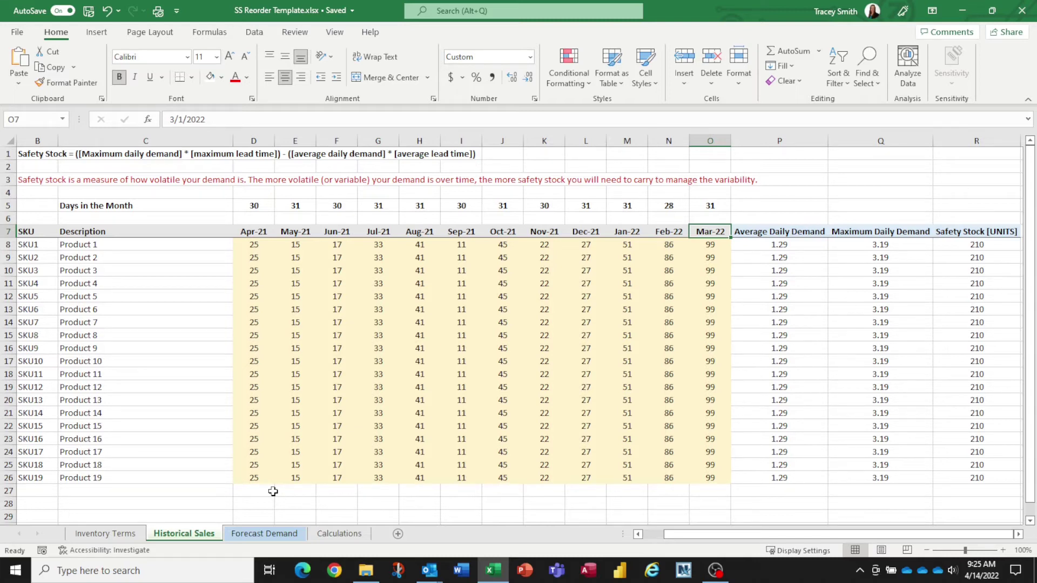
# - Show the Forecast Demand sheet with Jan-22 to Dec-22 forecast units for 19 SKUs
pyautogui.click(273, 534)
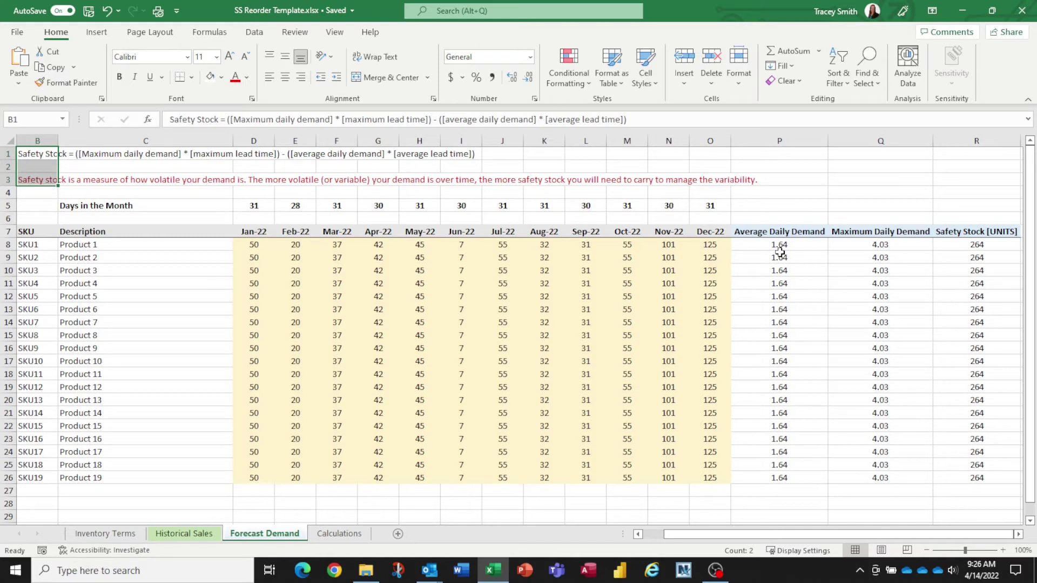
# - On Forecast Demand, inspect the Jan-22 date and SKU3's average demand formula, marking the demand headings
pyautogui.click(209, 534)
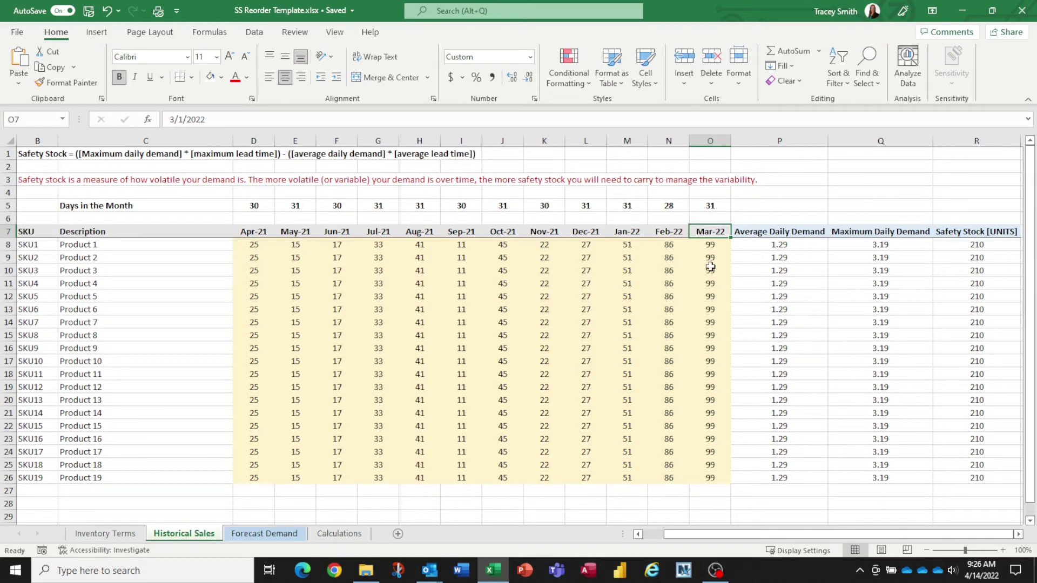
pyautogui.click(291, 535)
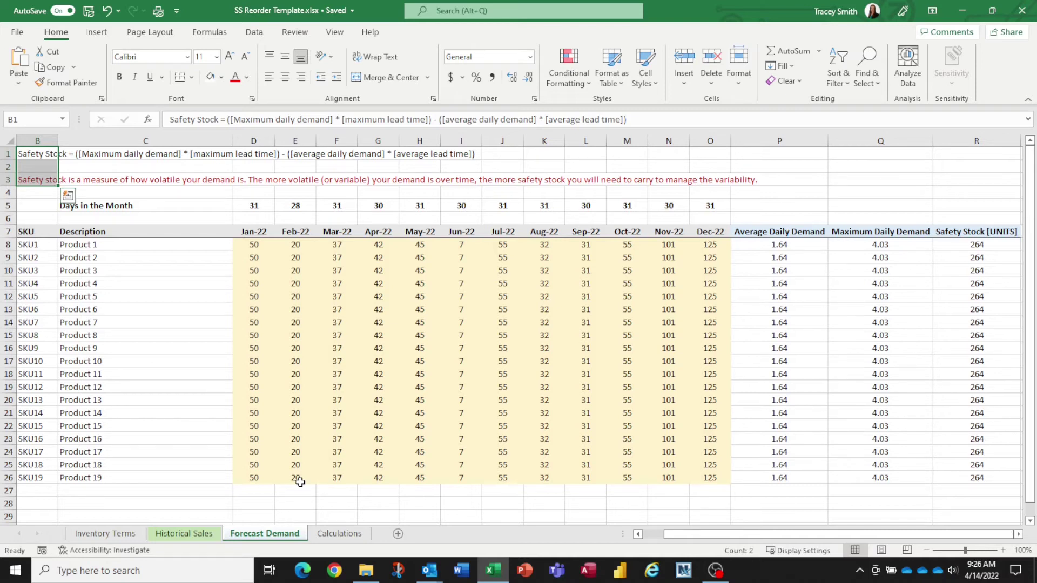
pyautogui.click(255, 234)
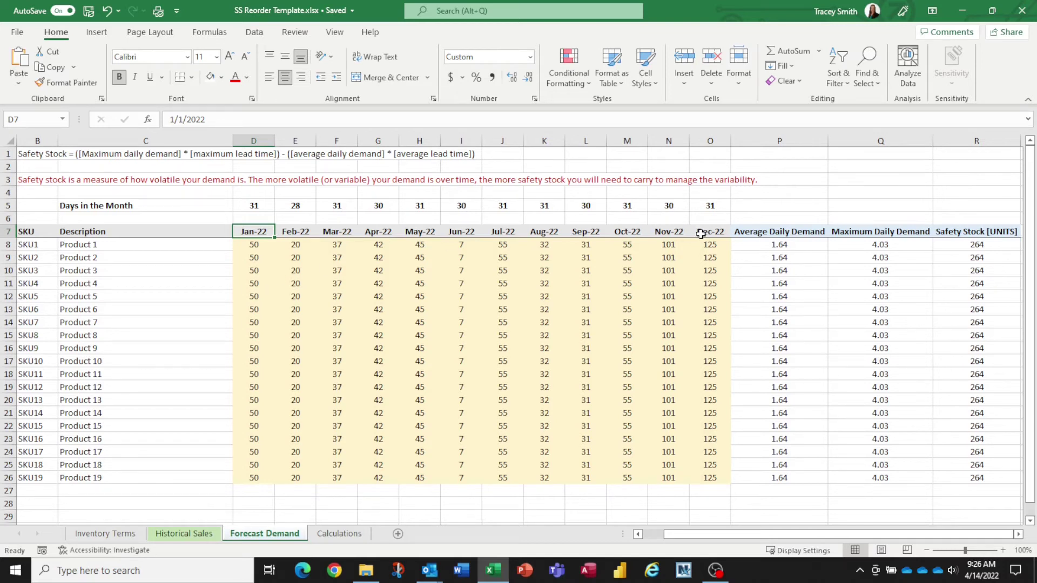
pyautogui.click(793, 269)
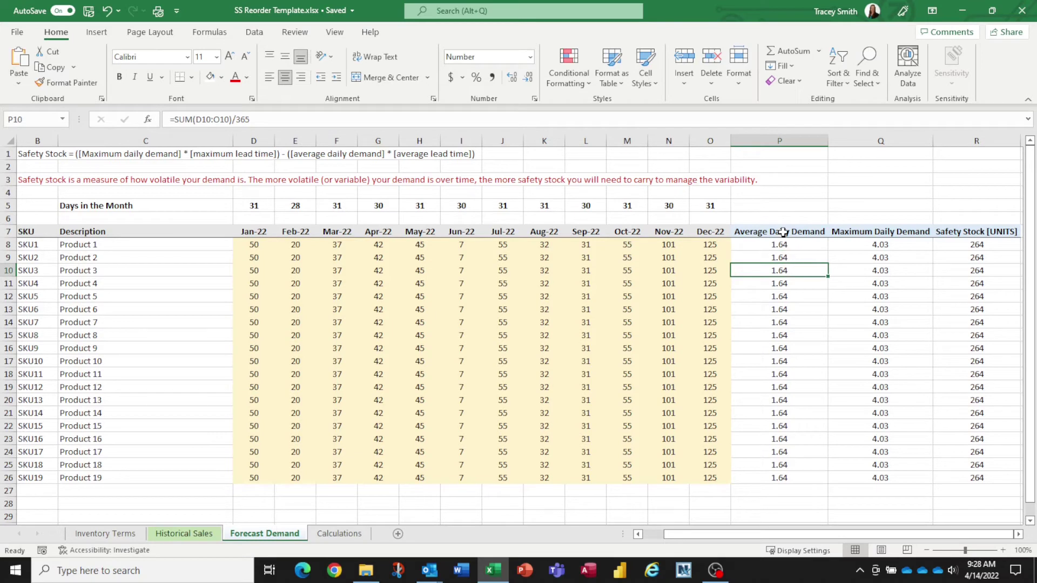
pyautogui.moveTo(783, 232); pyautogui.dragTo(957, 232)
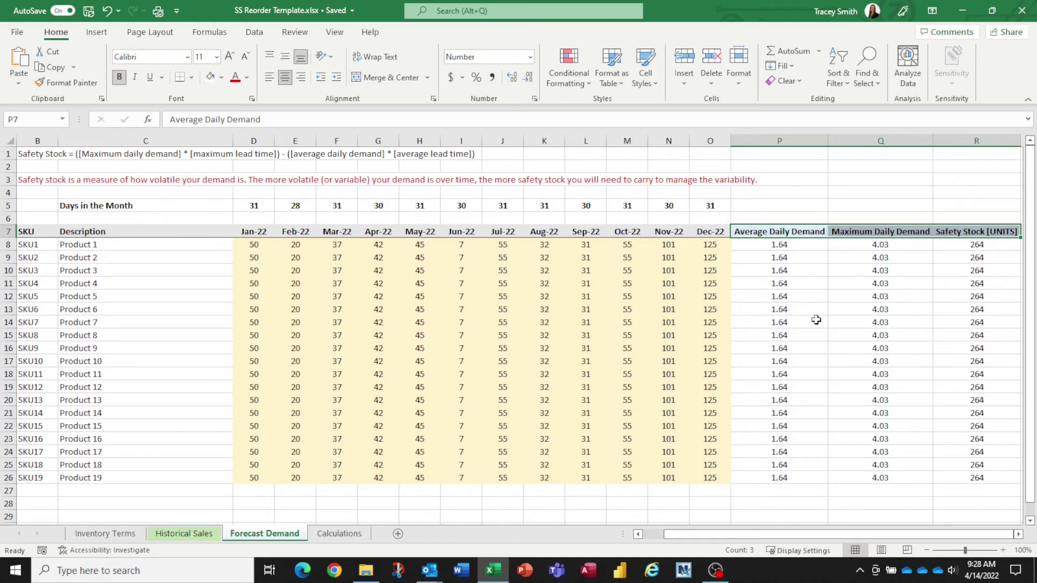
# - On Historical Sales, select the average demand, maximum demand and Safety Stock [UNITS] headings together
pyautogui.click(203, 535)
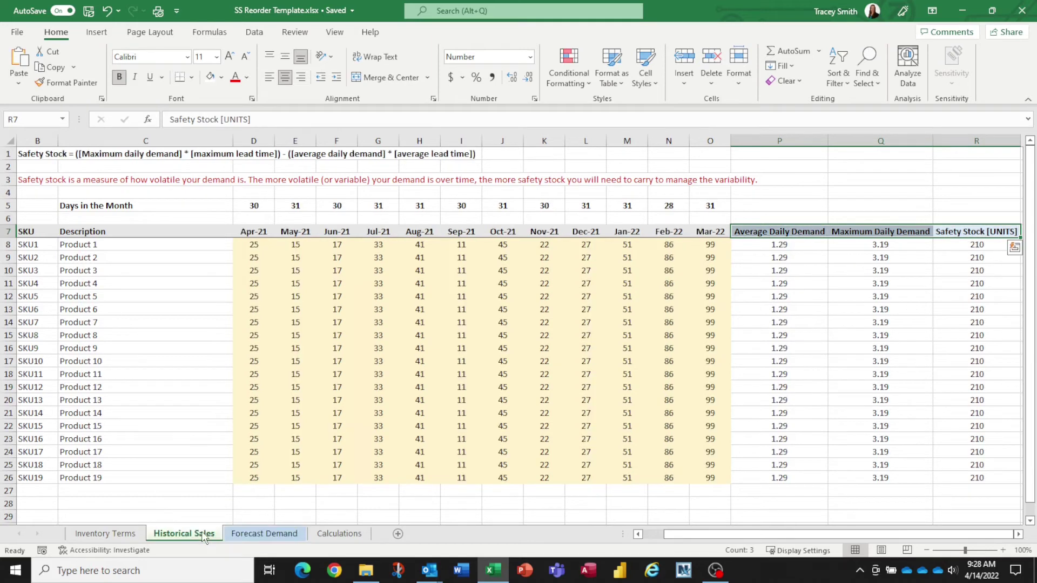
pyautogui.click(953, 231)
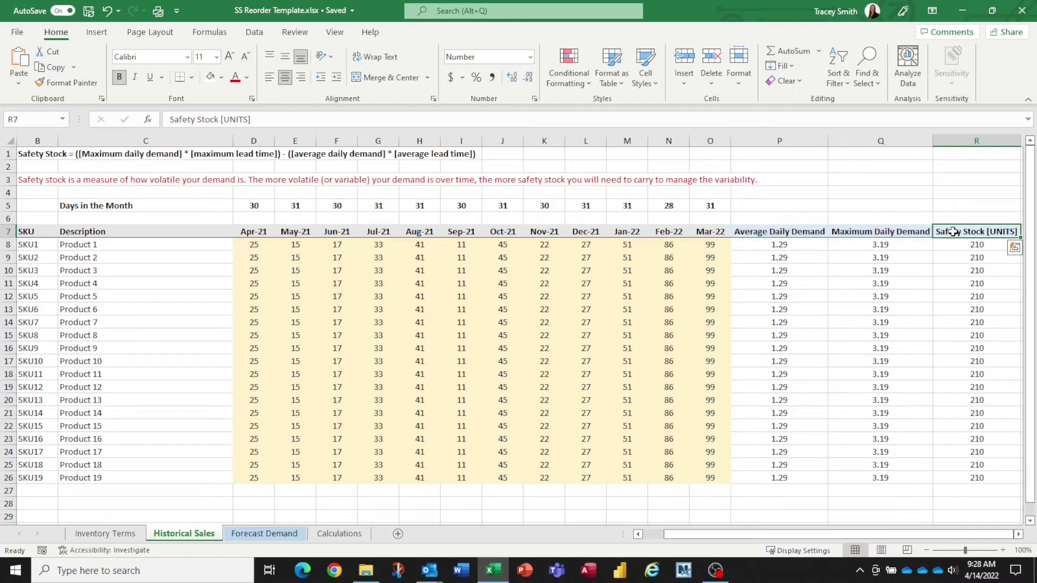
pyautogui.moveTo(953, 231); pyautogui.dragTo(789, 232)
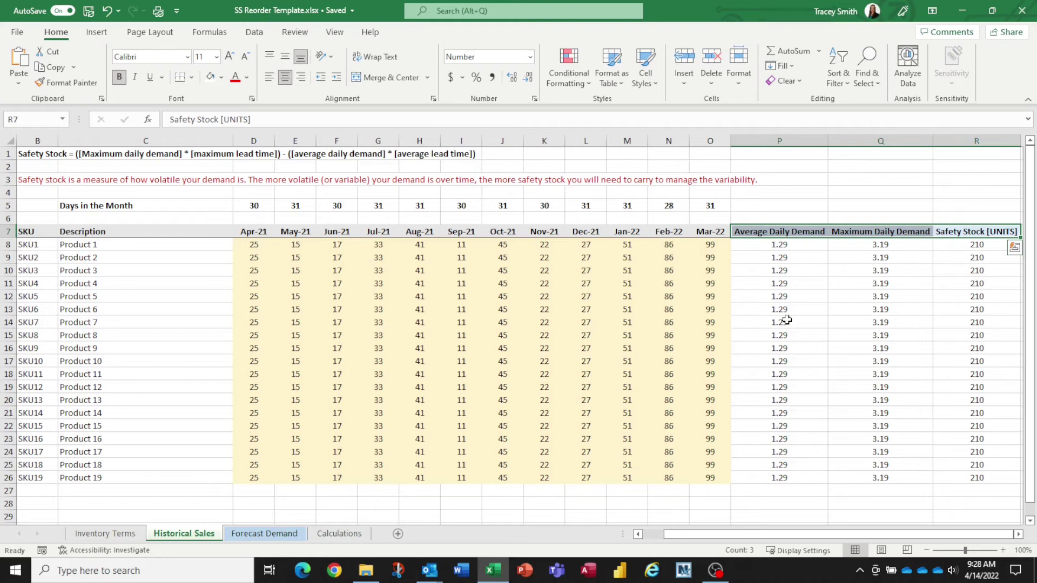
# - Show the Calculations sheet comparing safety stock 210 and reorder point 288 with 264 and 363
pyautogui.click(346, 534)
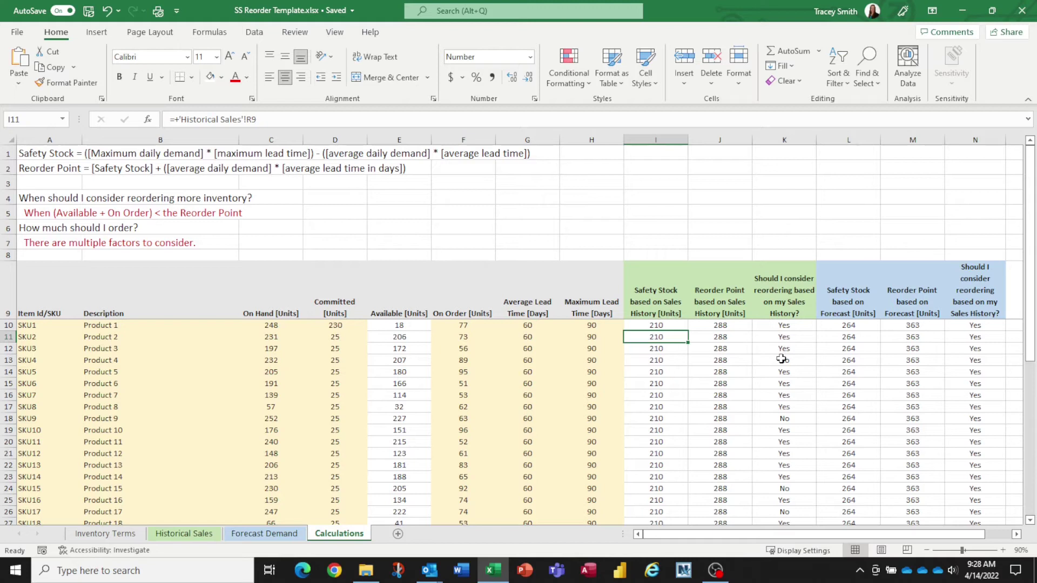
pyautogui.click(671, 326)
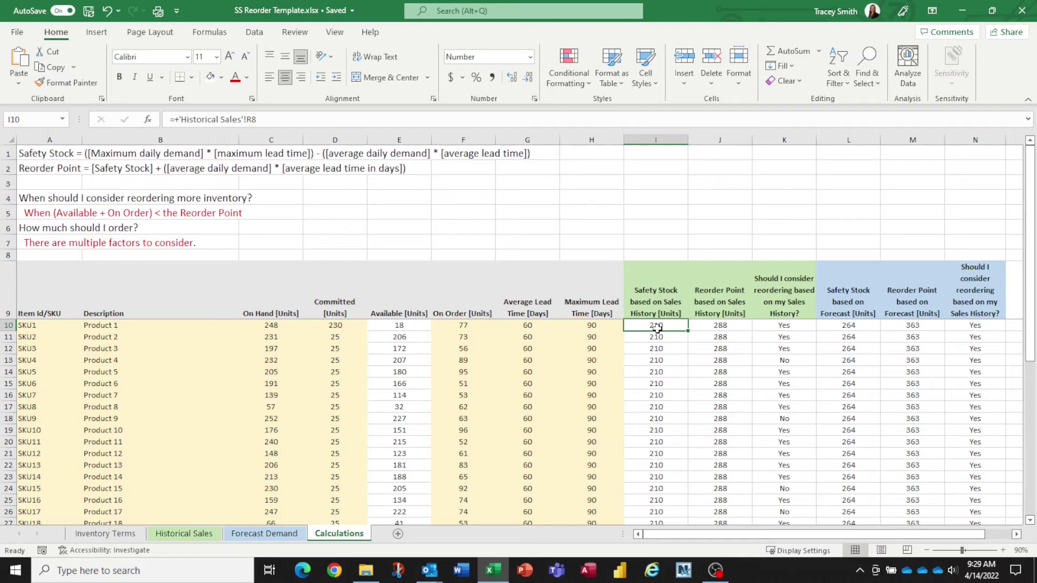
pyautogui.click(860, 331)
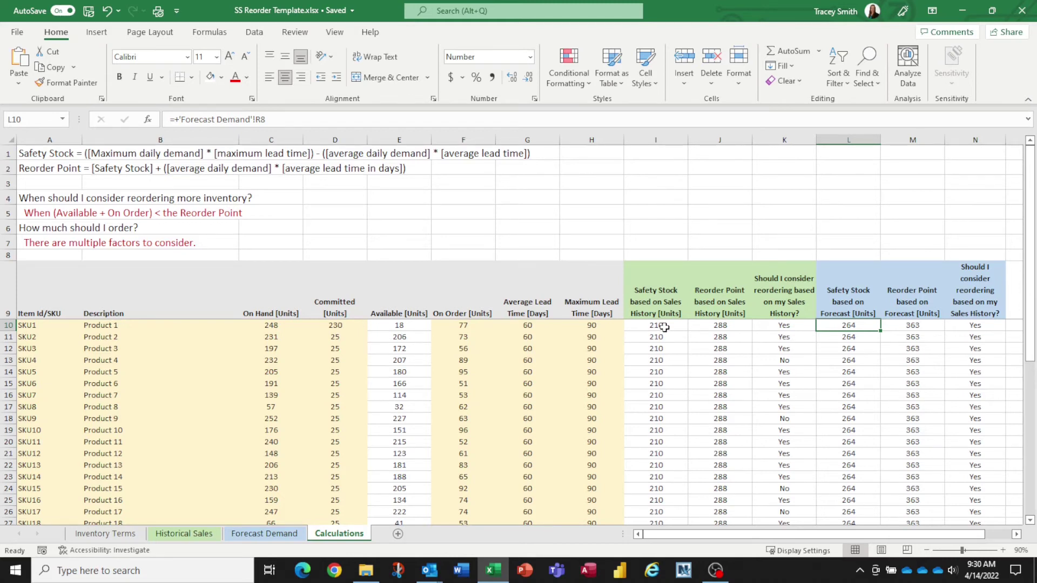
pyautogui.click(664, 327)
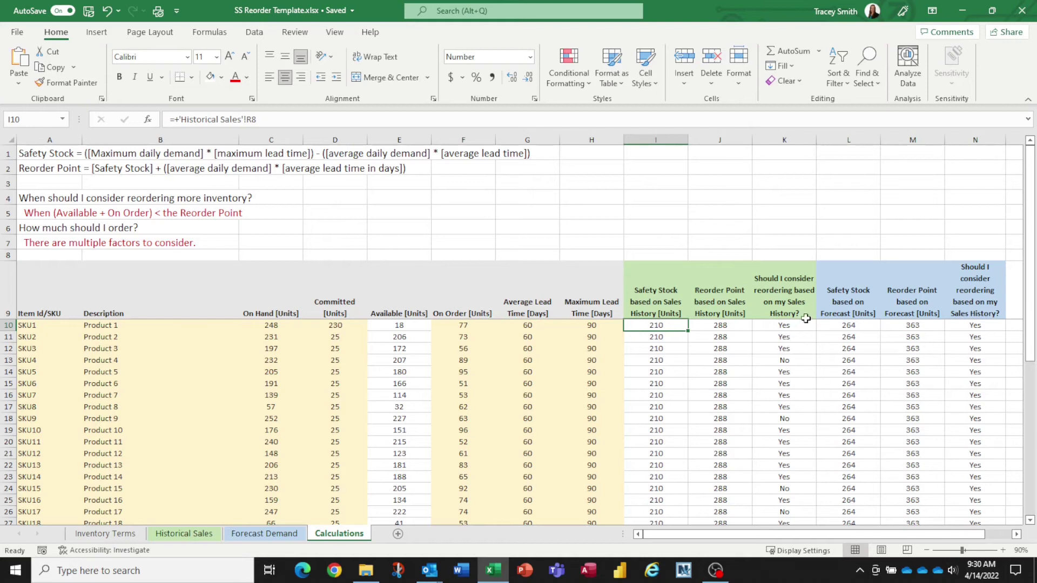
pyautogui.click(841, 325)
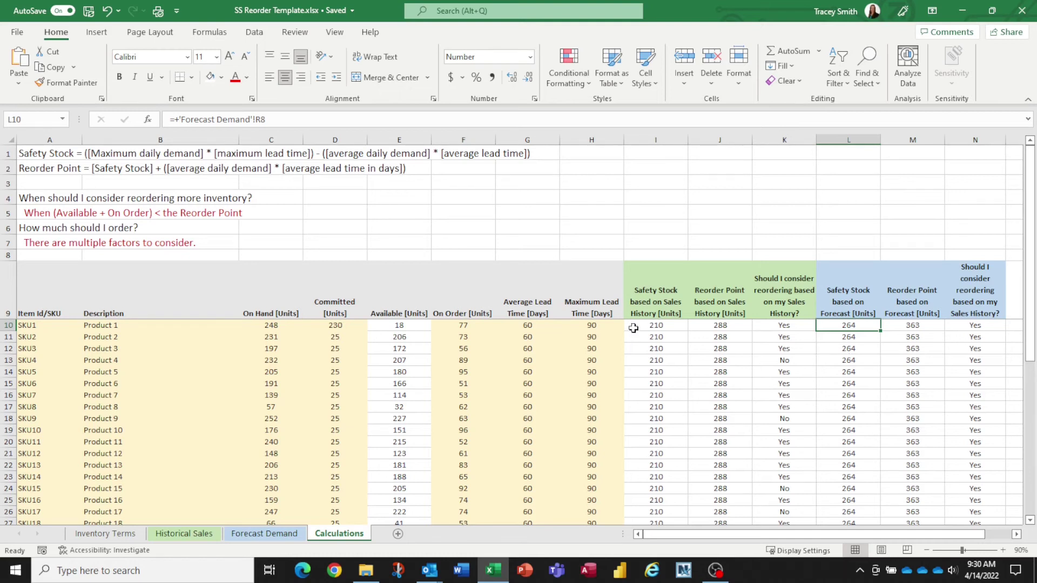
pyautogui.click(737, 326)
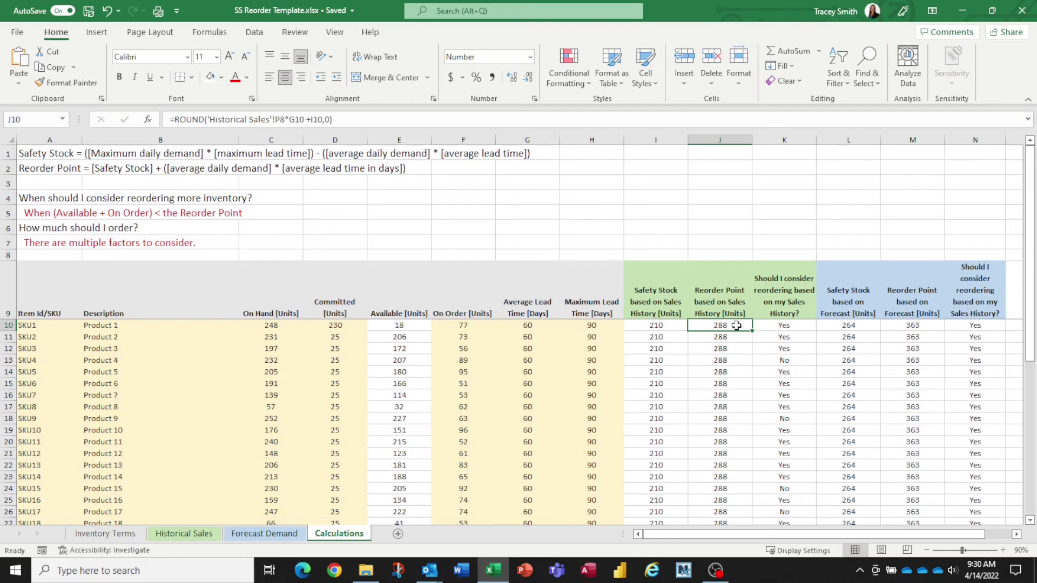
pyautogui.click(61, 168)
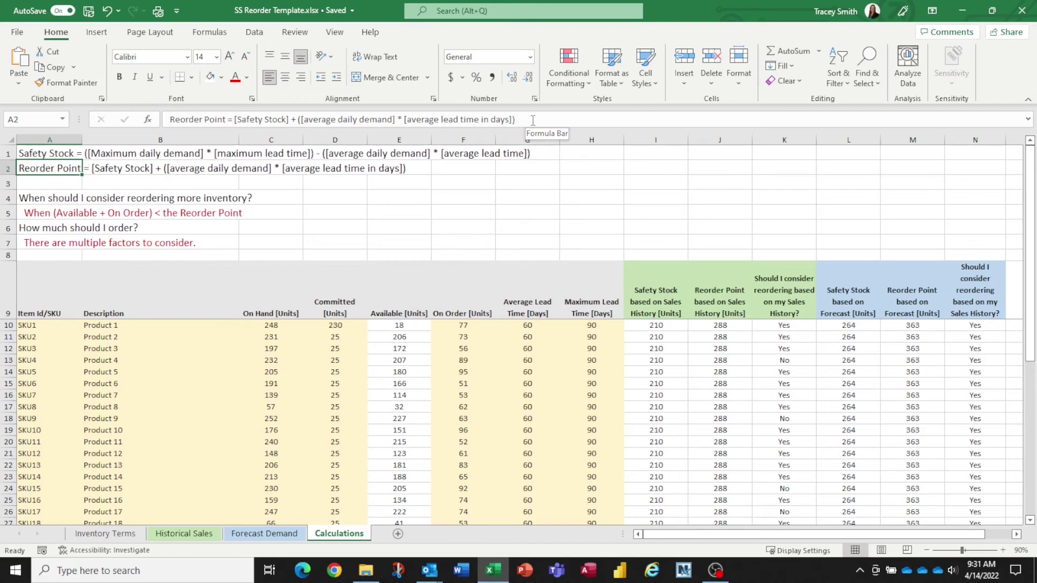
pyautogui.click(721, 326)
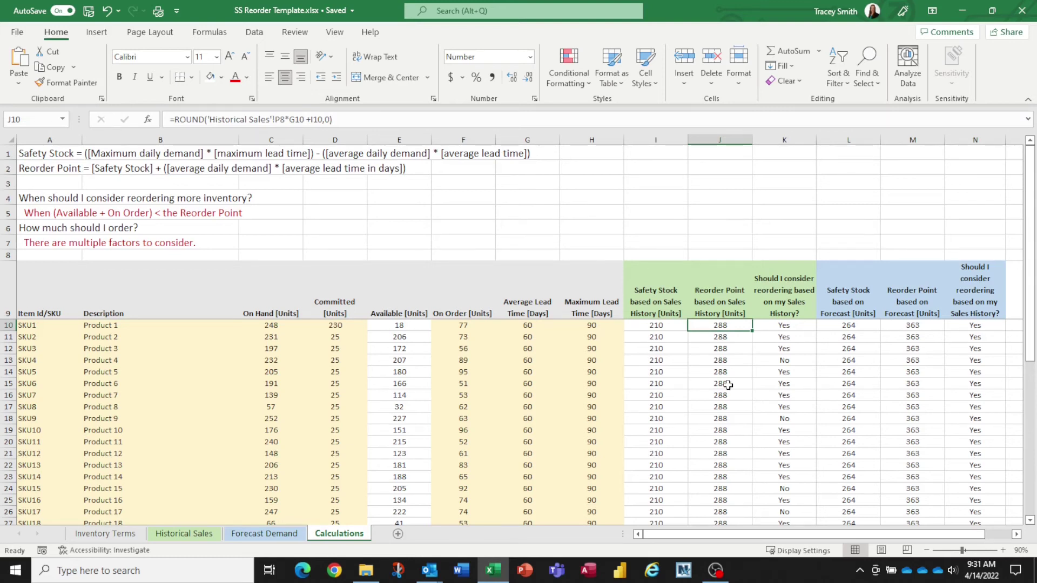
pyautogui.click(927, 327)
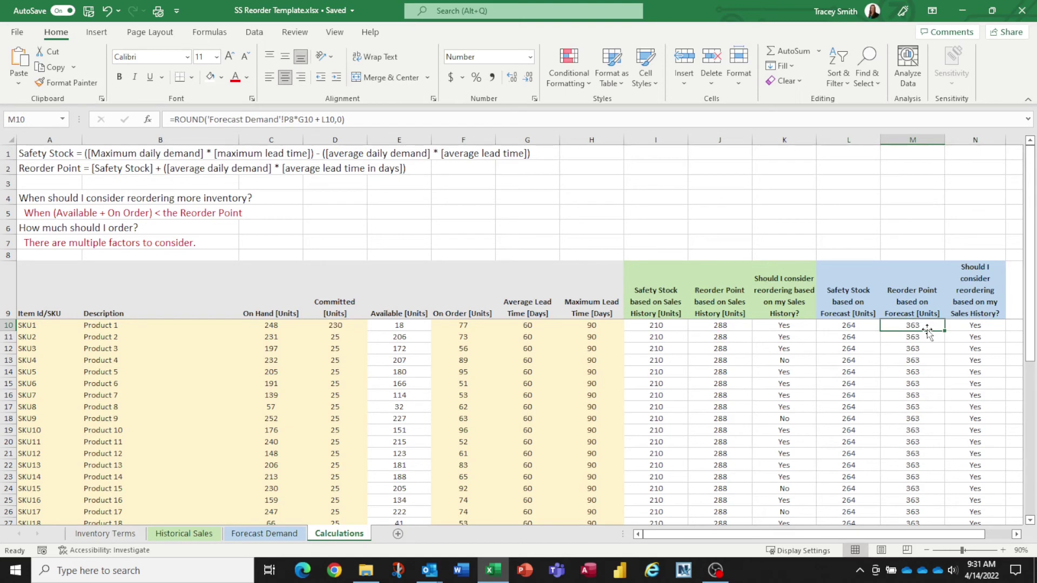
pyautogui.click(737, 324)
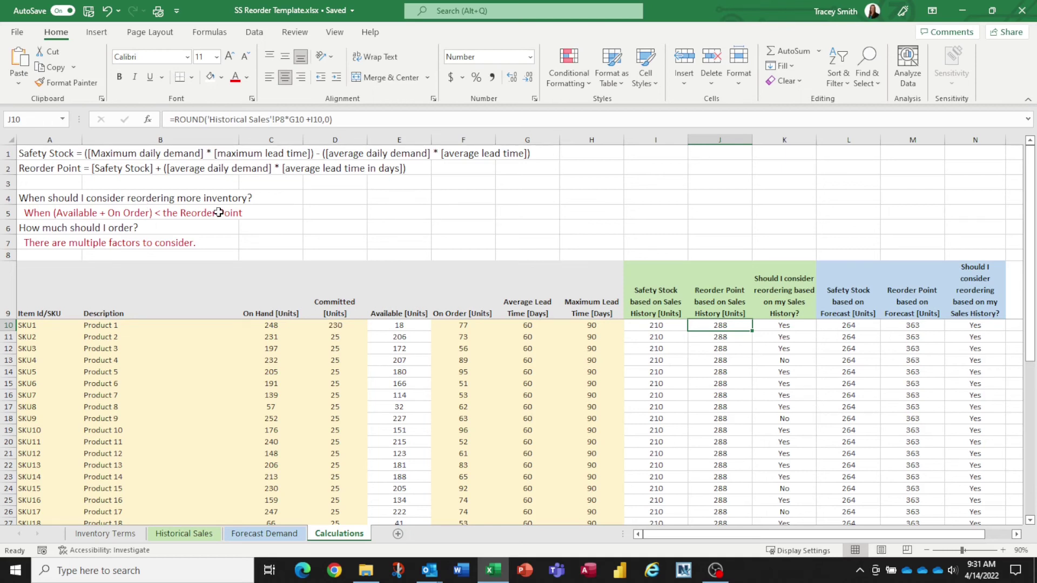
pyautogui.click(764, 324)
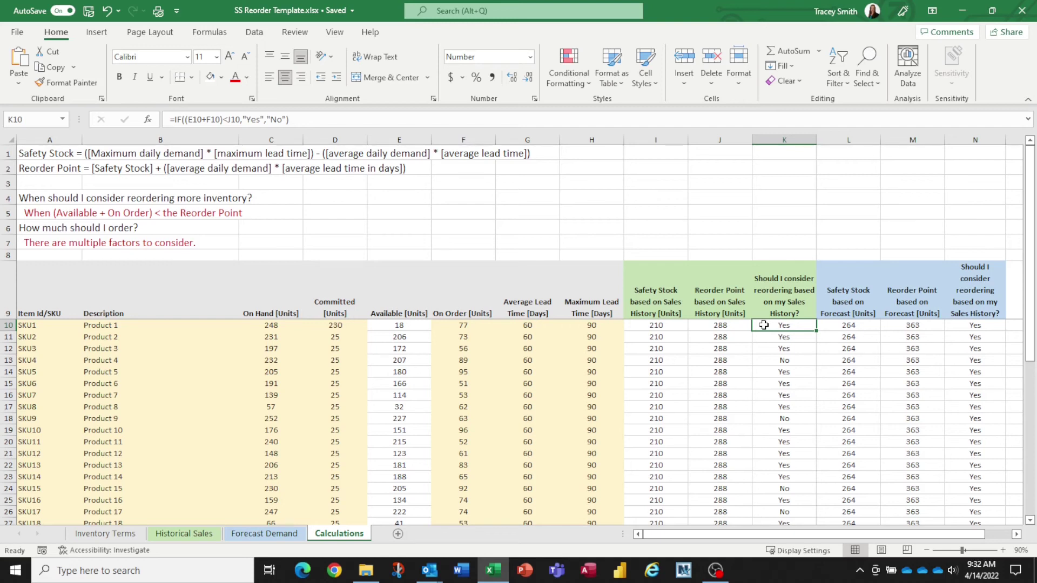
pyautogui.click(412, 326)
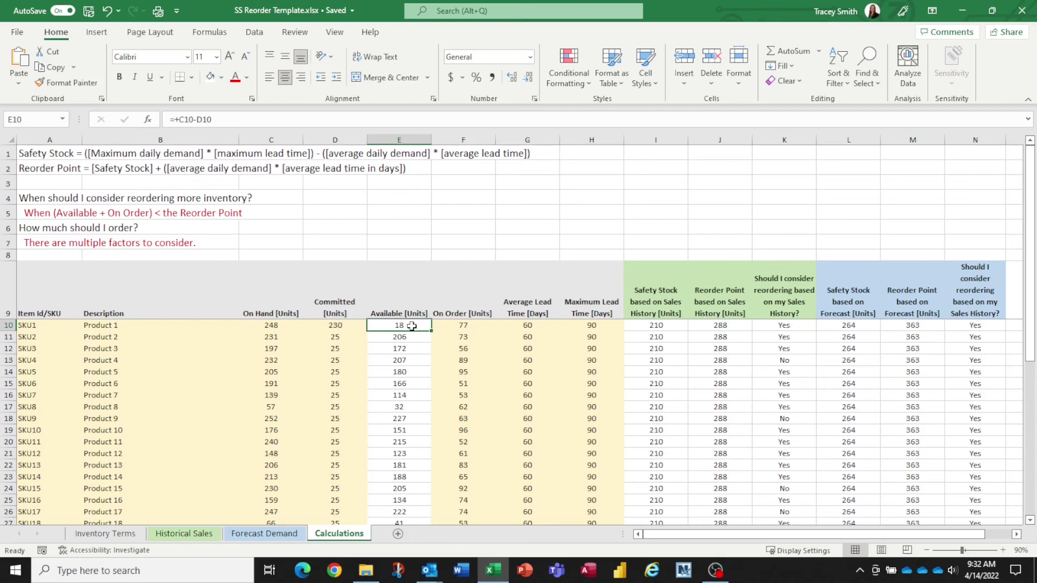
pyautogui.click(474, 326)
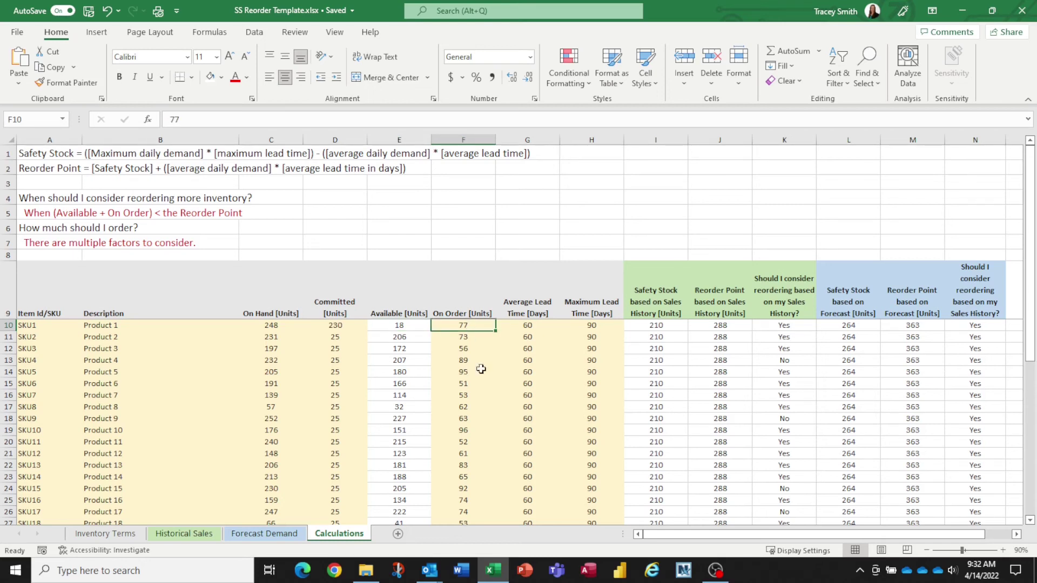
pyautogui.click(725, 326)
pyautogui.click(975, 326)
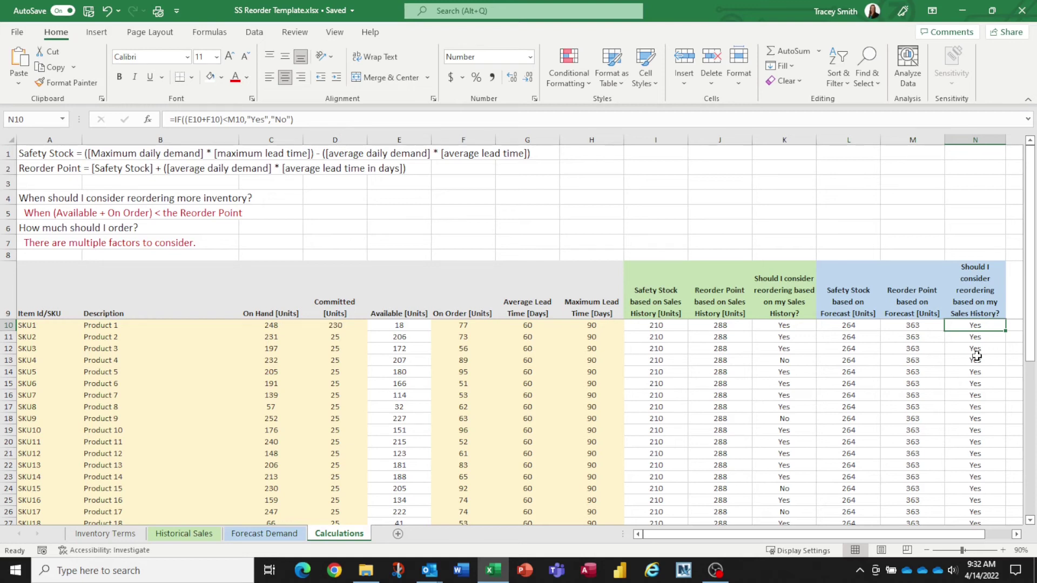
pyautogui.click(735, 360)
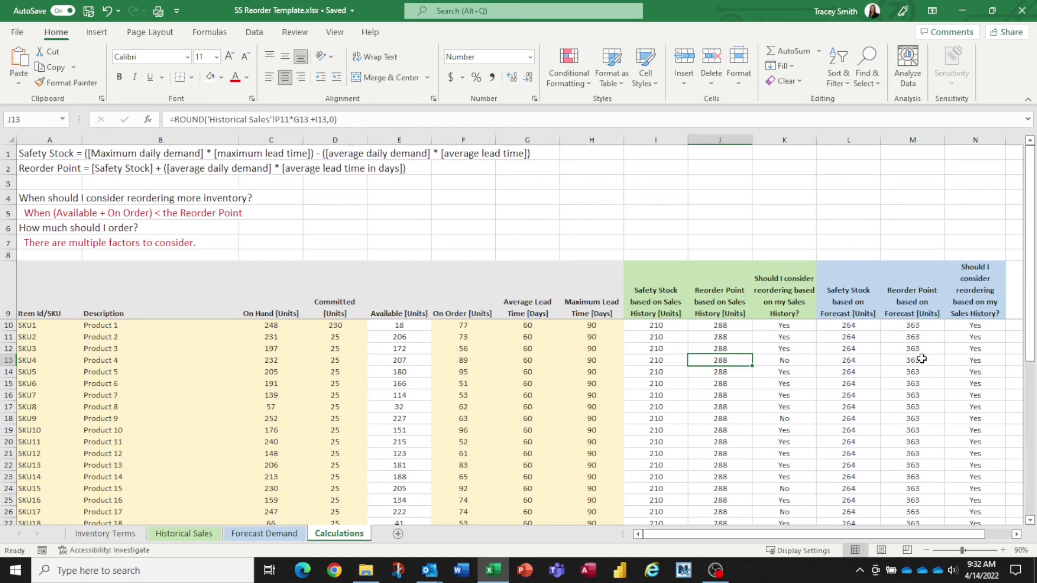
pyautogui.click(796, 361)
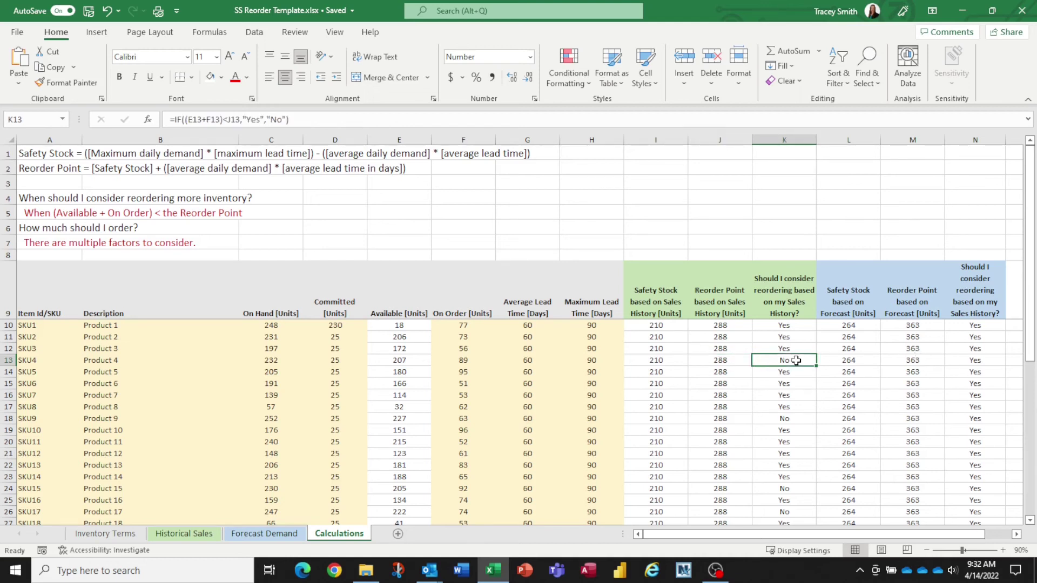
pyautogui.click(973, 361)
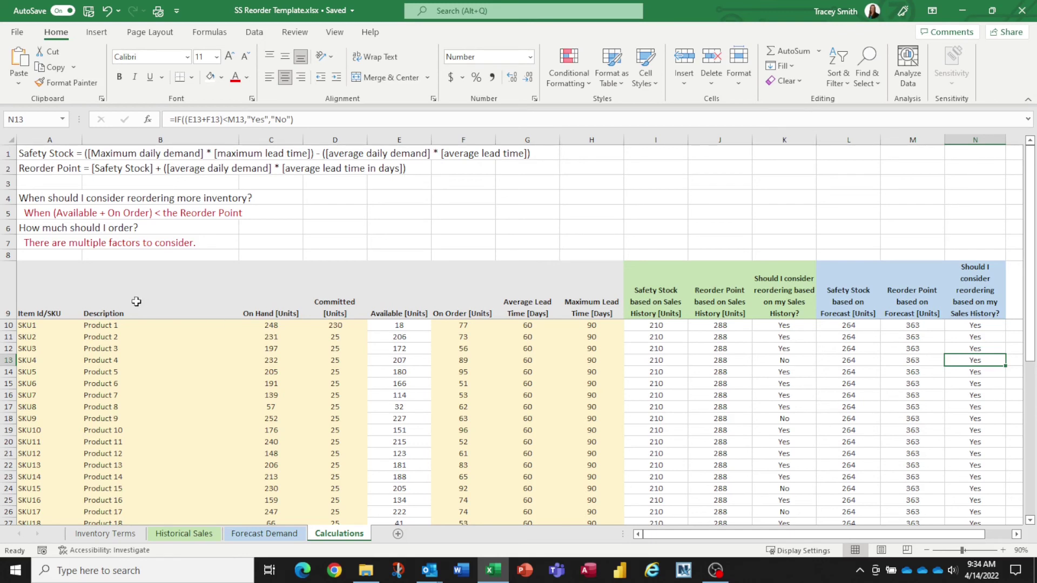
pyautogui.click(730, 327)
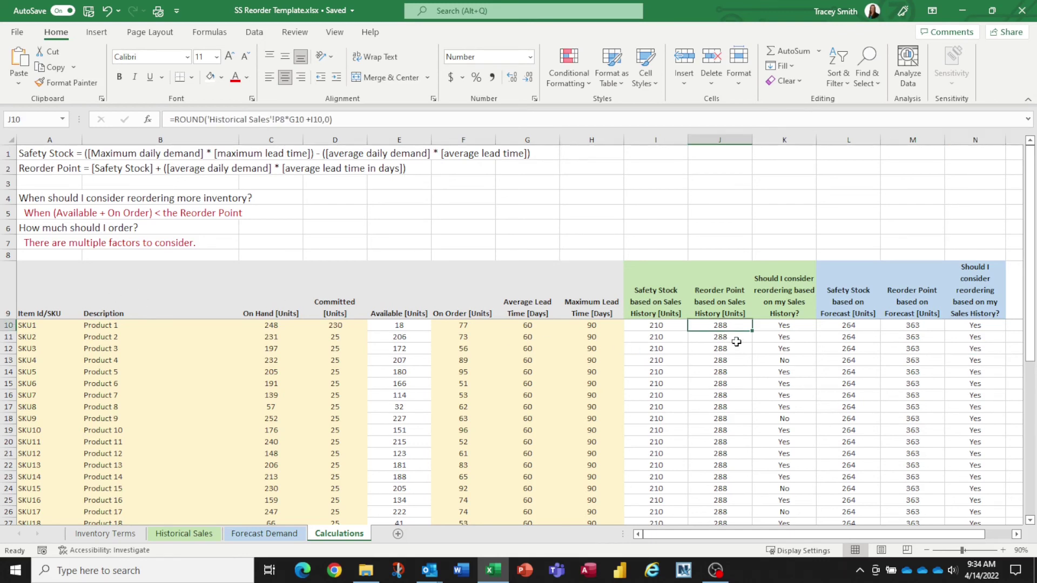